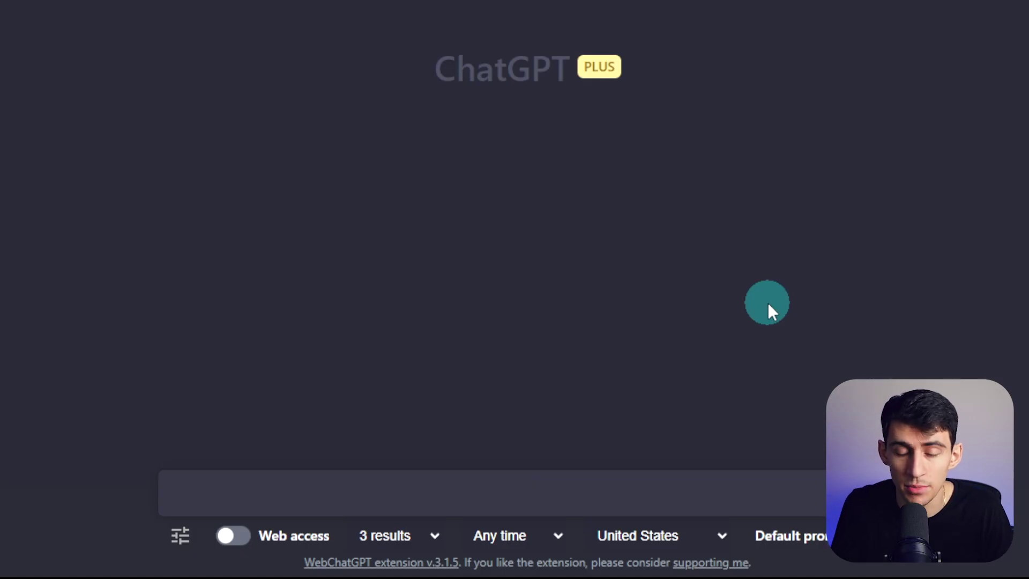
Ask ChatGPT 'what are the different ways I can make money using my skills in Notion'.
type("hat are the different ways I can make money using my skills in")
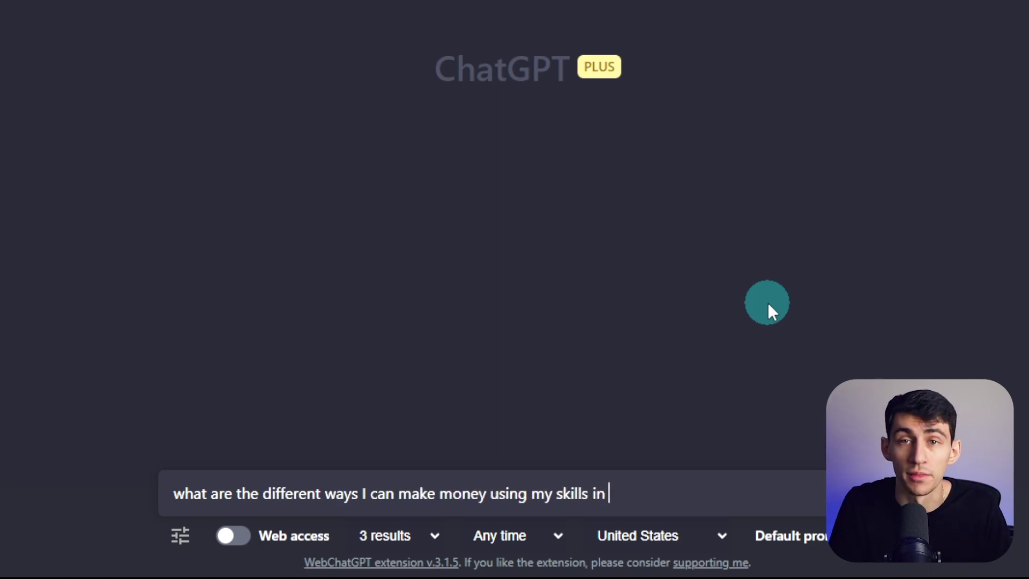
type(" Notion")
key("Return")
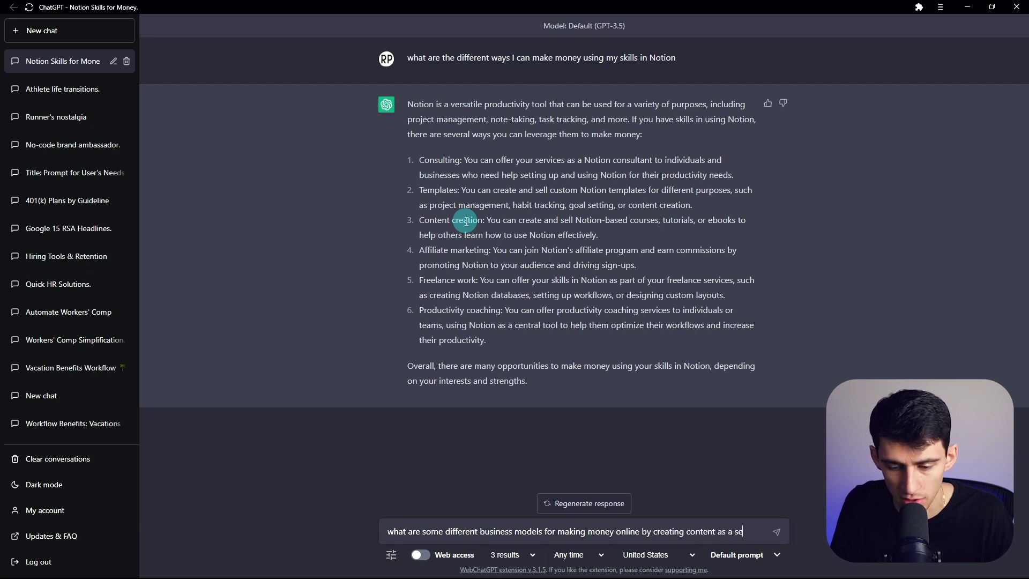
Ask for content-as-a-service business models for companies, review the six-item reply, and start the offer request.
type("companies")
key("Return")
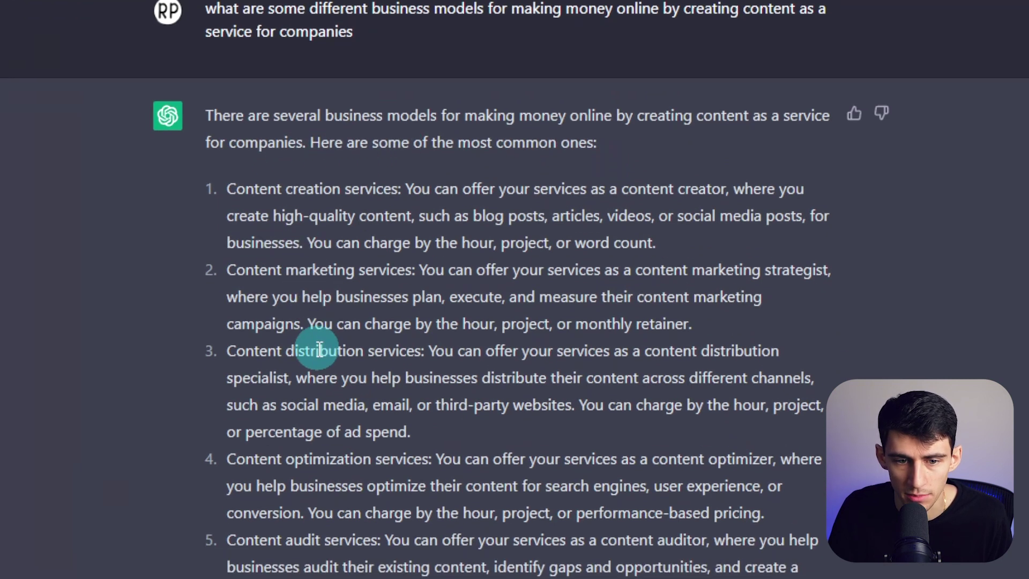
scroll(320, 348, "down", 4)
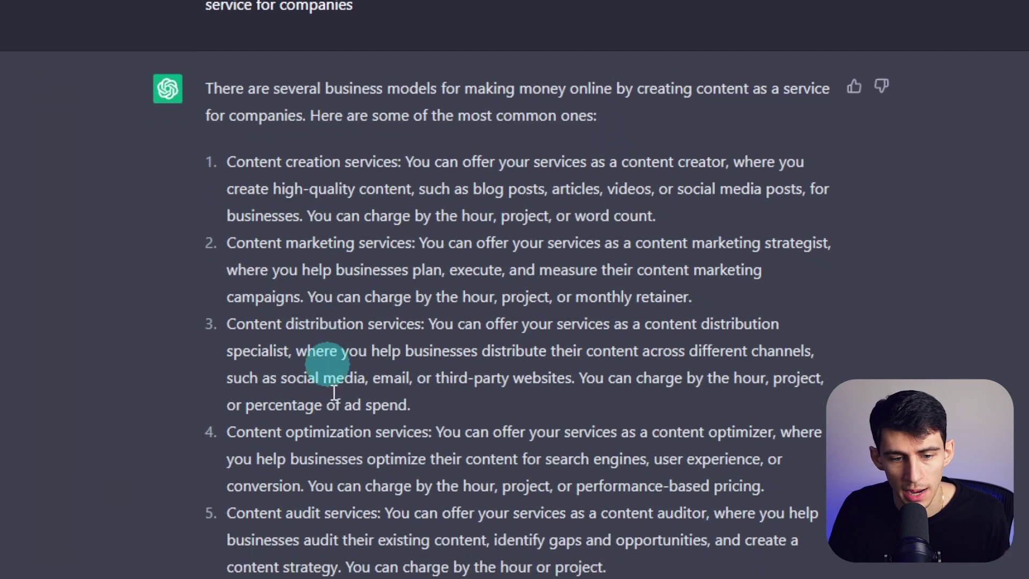
scroll(352, 348, "down", 1)
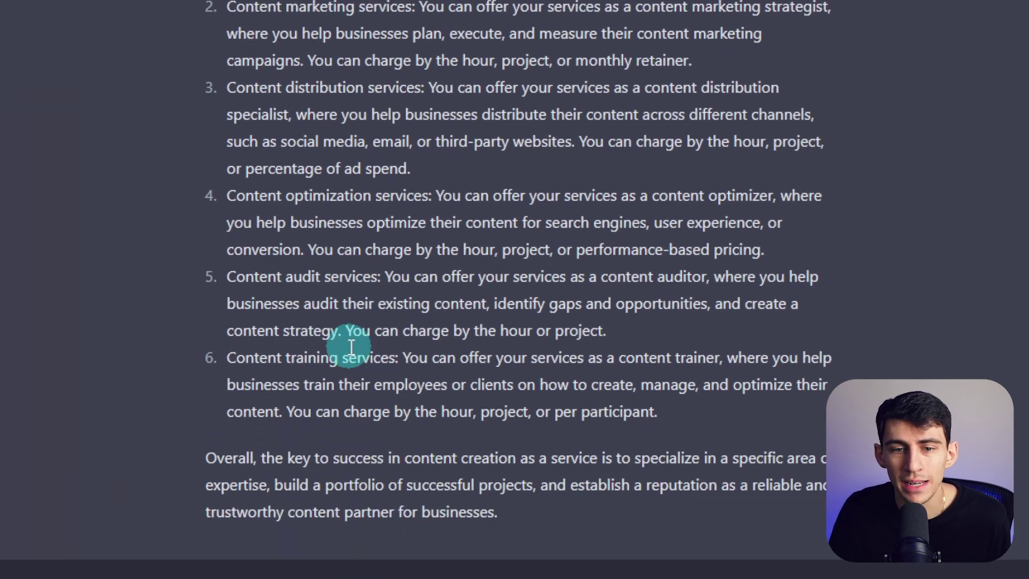
scroll(393, 203, "up", 5)
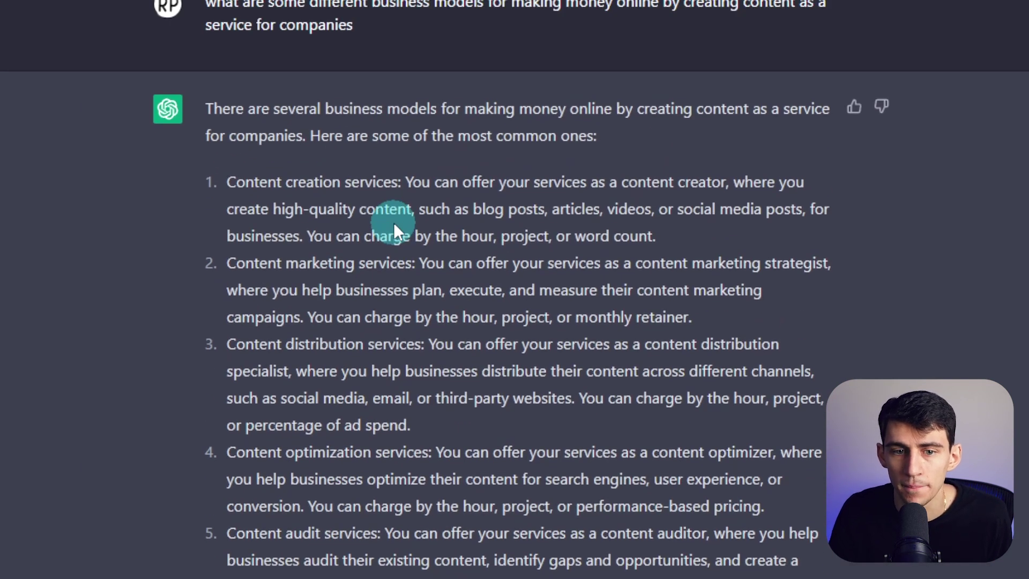
scroll(394, 222, "up", 1)
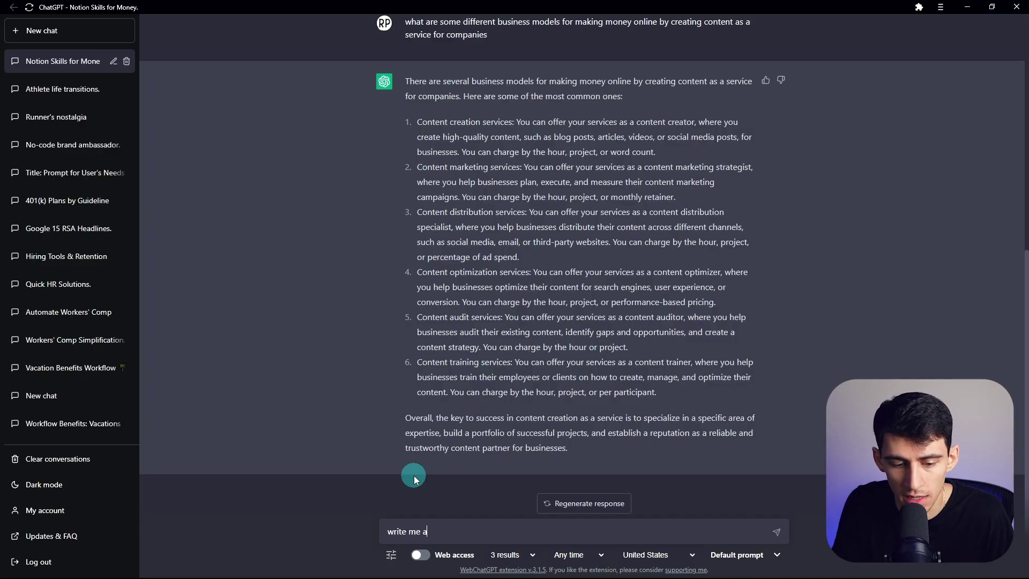
type("r content marketing s")
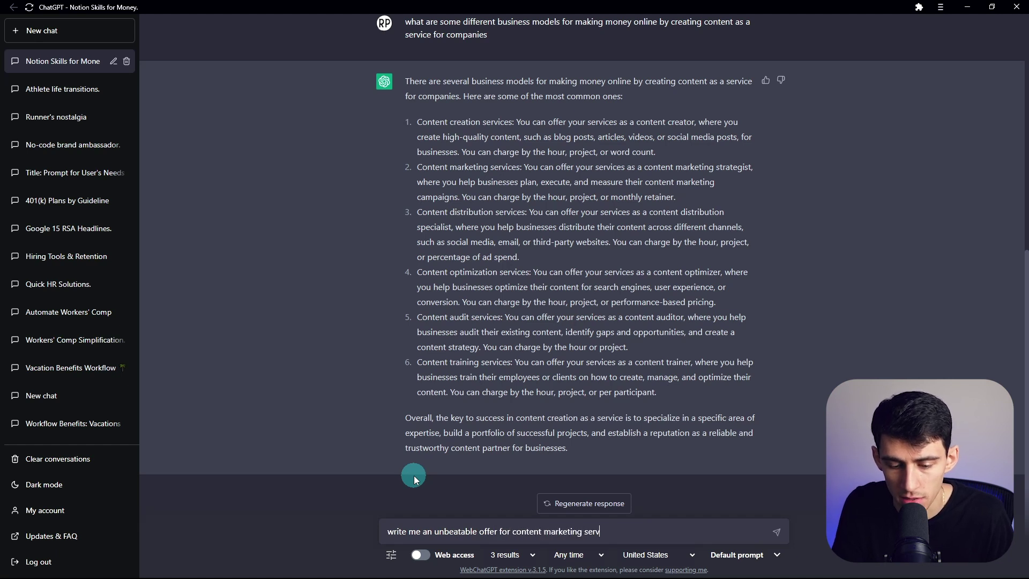
type("ervices that is ")
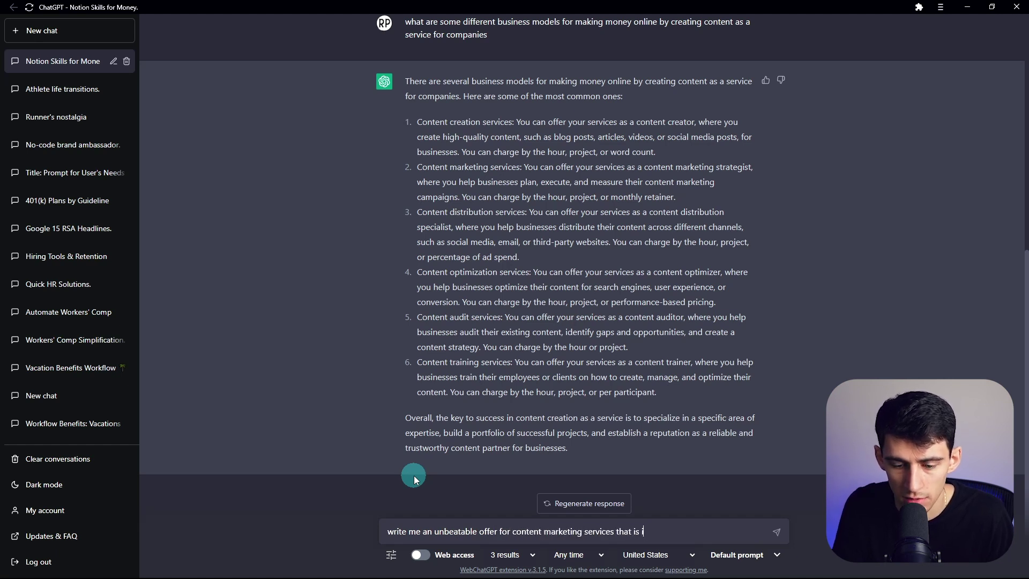
type("niched down into lead generating")
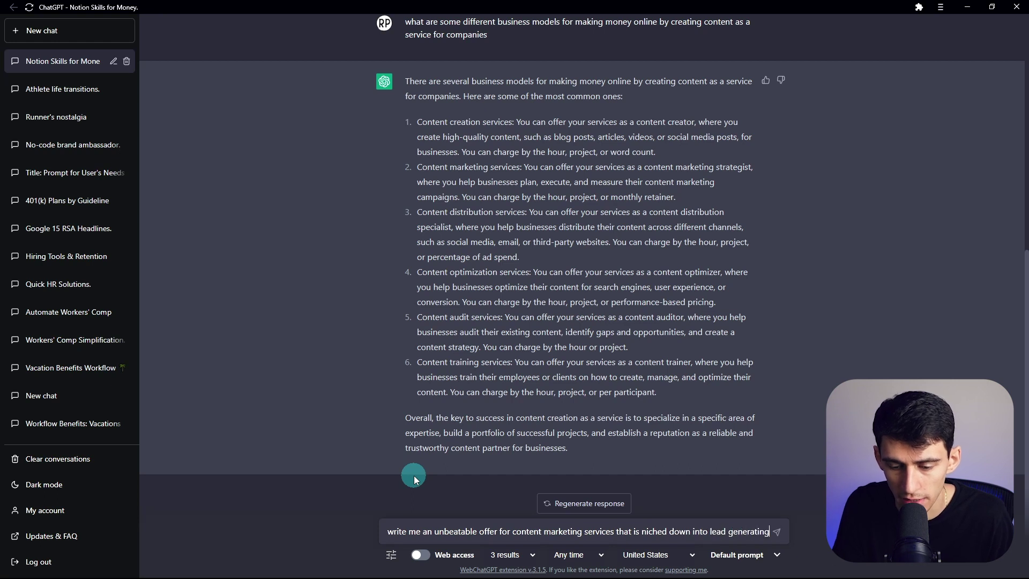
type(" twitter content")
Send the request for an unbeatable content marketing offer niched to lead-generating Twitter content.
key("Return")
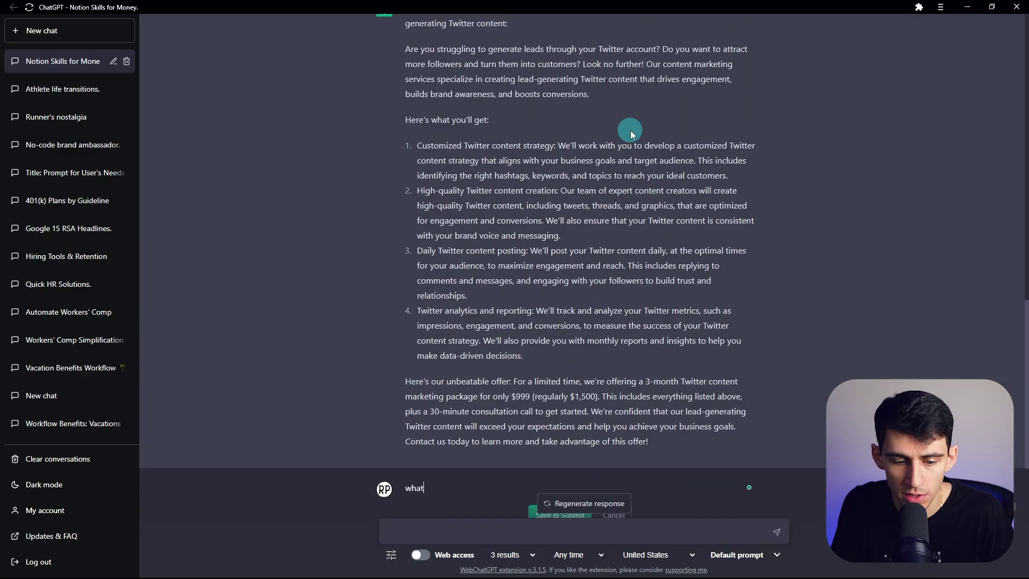
Ask the different ways to attain new leads for clients with this Twitter offer.
type("are the different ways I")
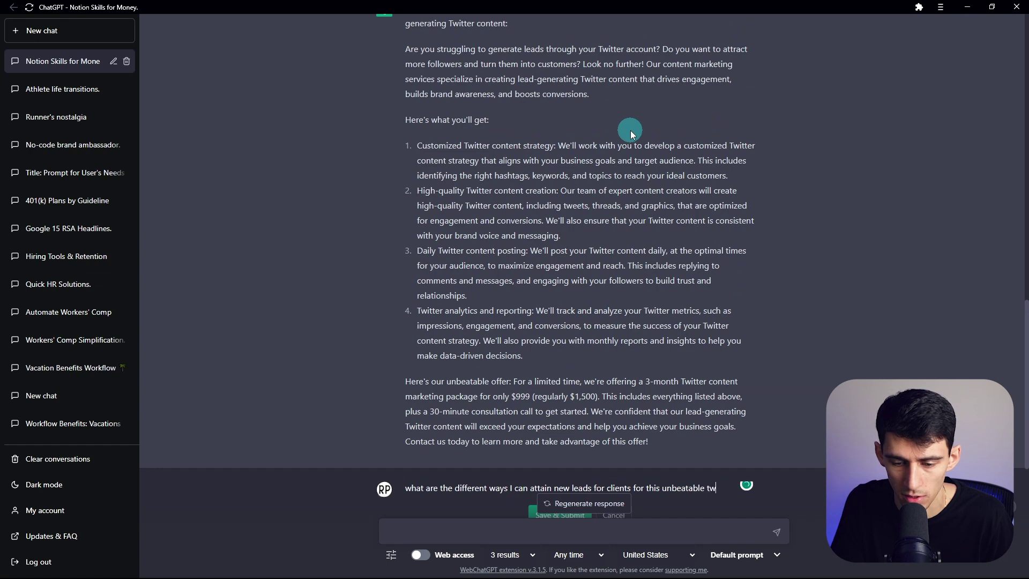
type("itter offer")
key("Return")
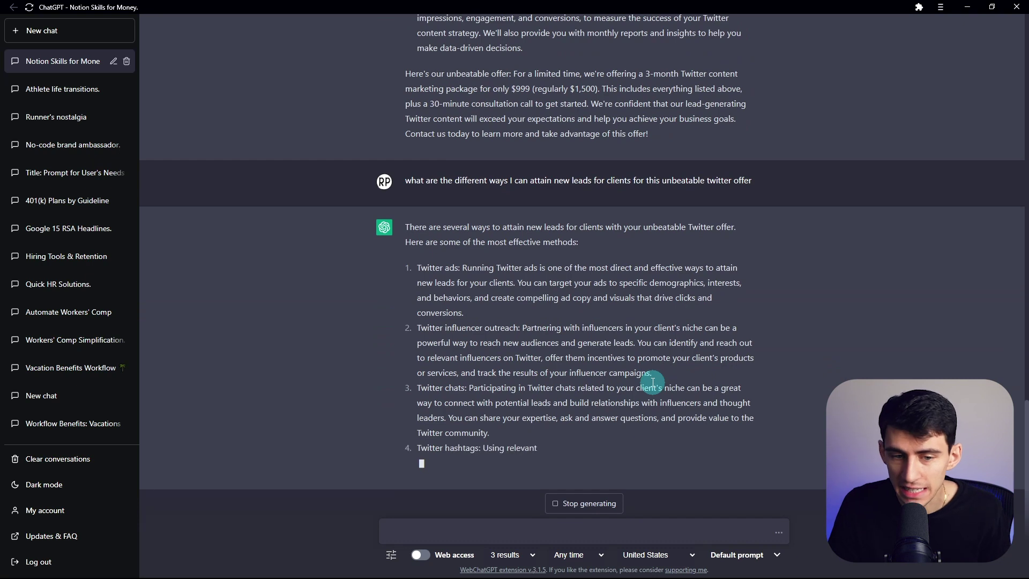
scroll(604, 309, "up", 1)
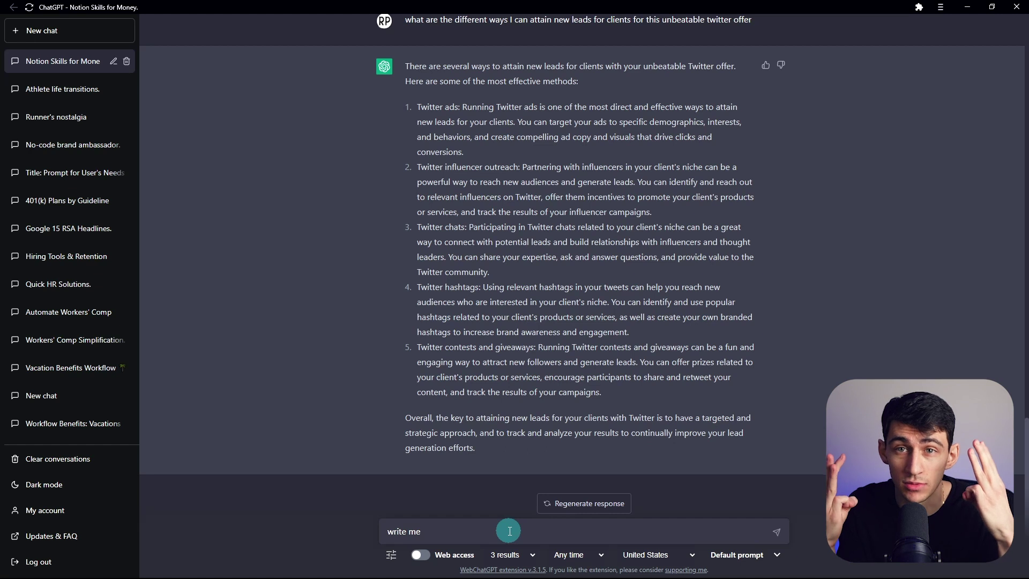
Request 'write me a cold dm marketing campaign for this unbeatable twitter offer'.
key("ctrl+BackSpace")
type("cold dm marketing")
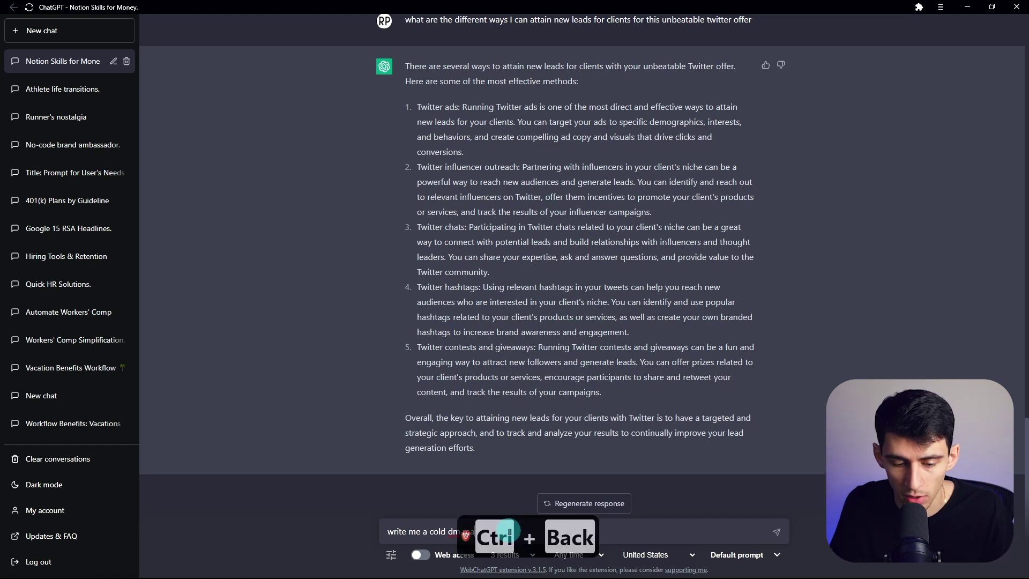
type(" campaign ")
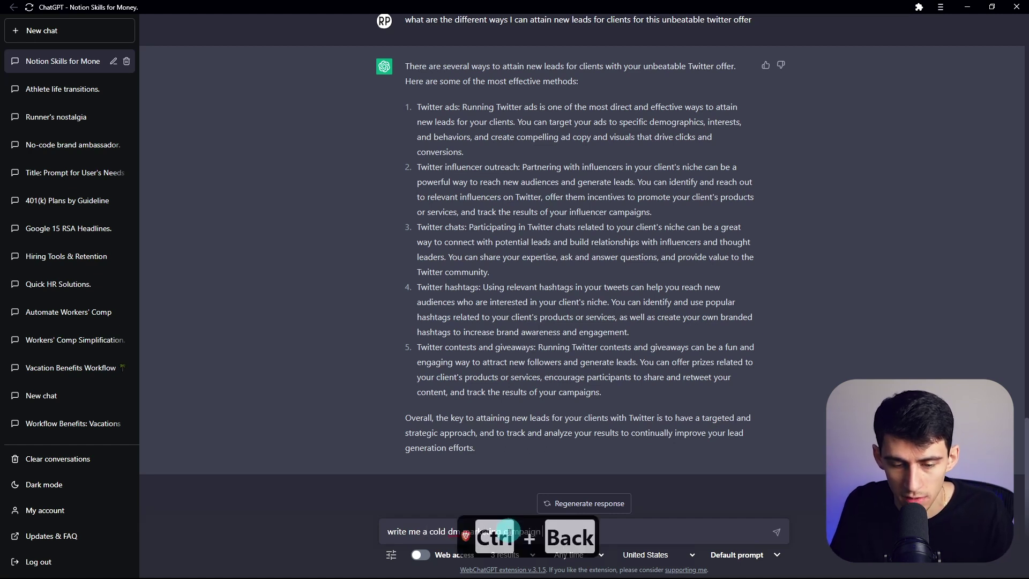
type("for this unbeatable twitter offer")
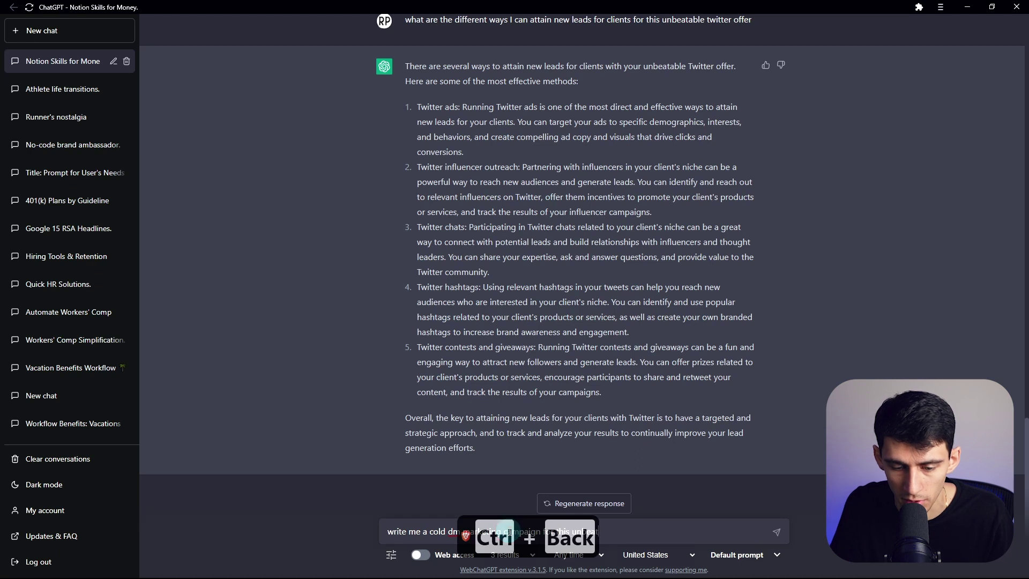
key("Return")
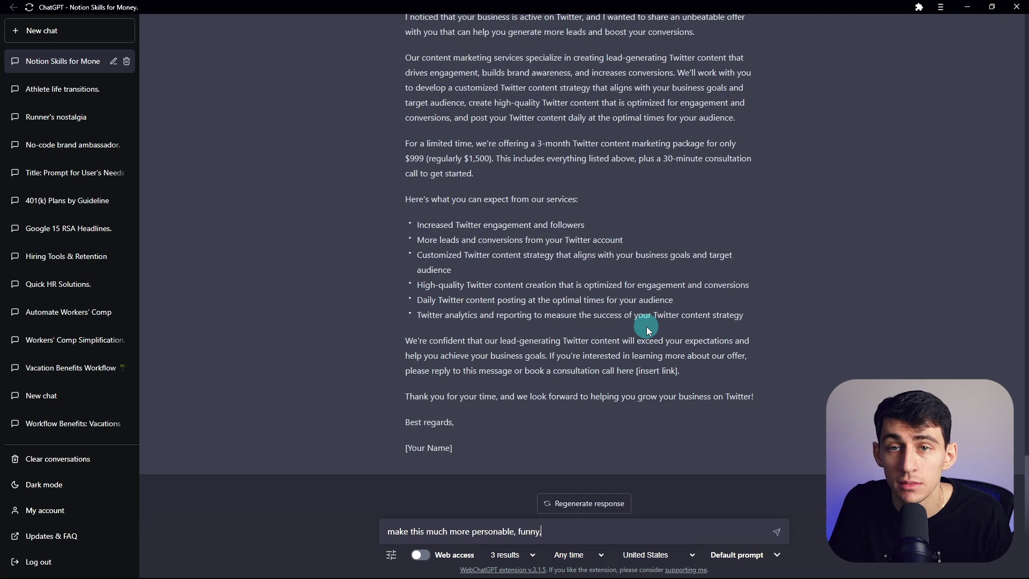
Ask ChatGPT to 'make this much more personable, funny, quippy'.
type("ppy")
key("Return")
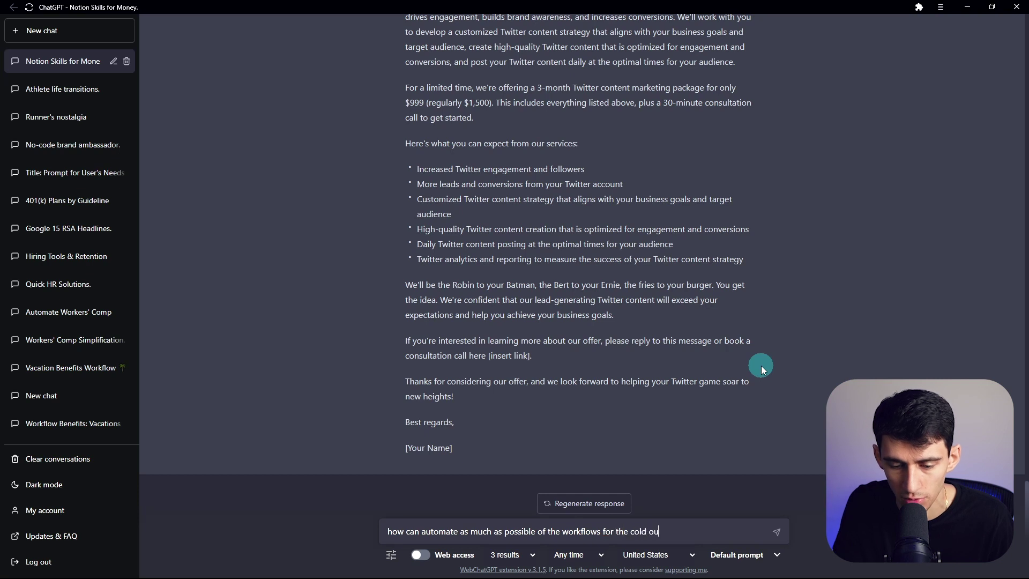
Ask how to automate cold outreach and the actual content creation of the Twitter ghostwriting business.
type("r the actual content c")
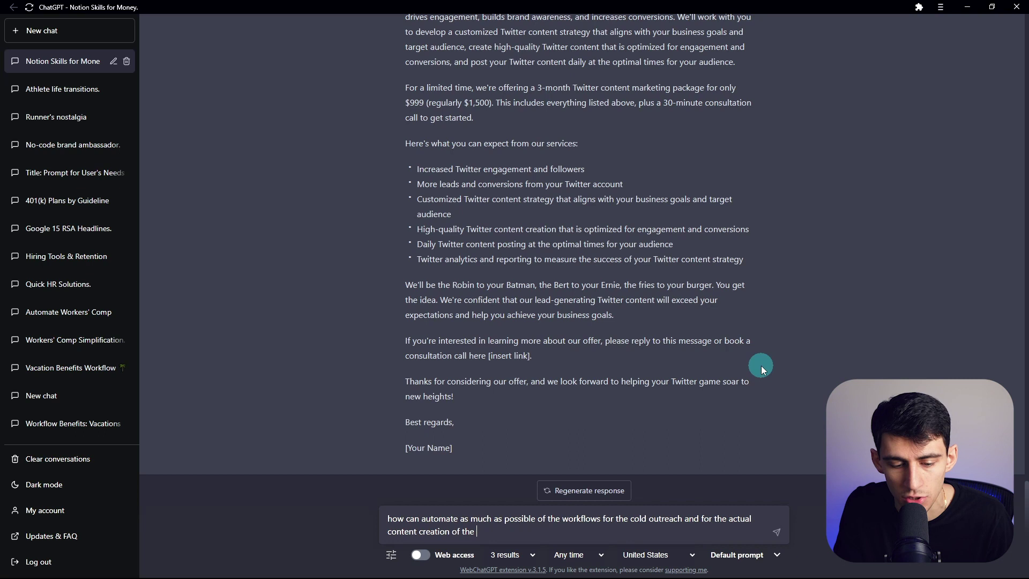
type("reation of the twitter ghostwriting business")
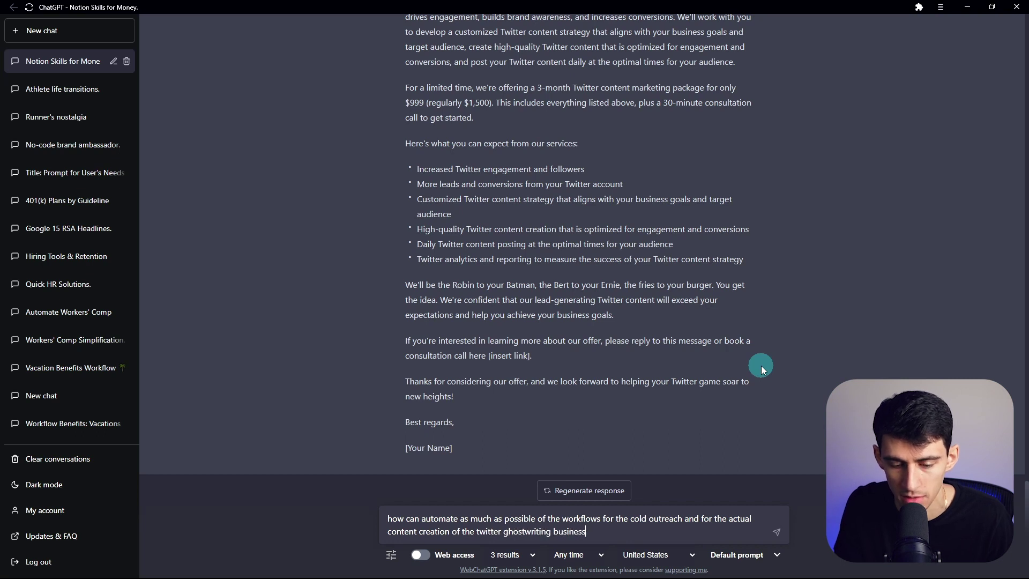
key("Return")
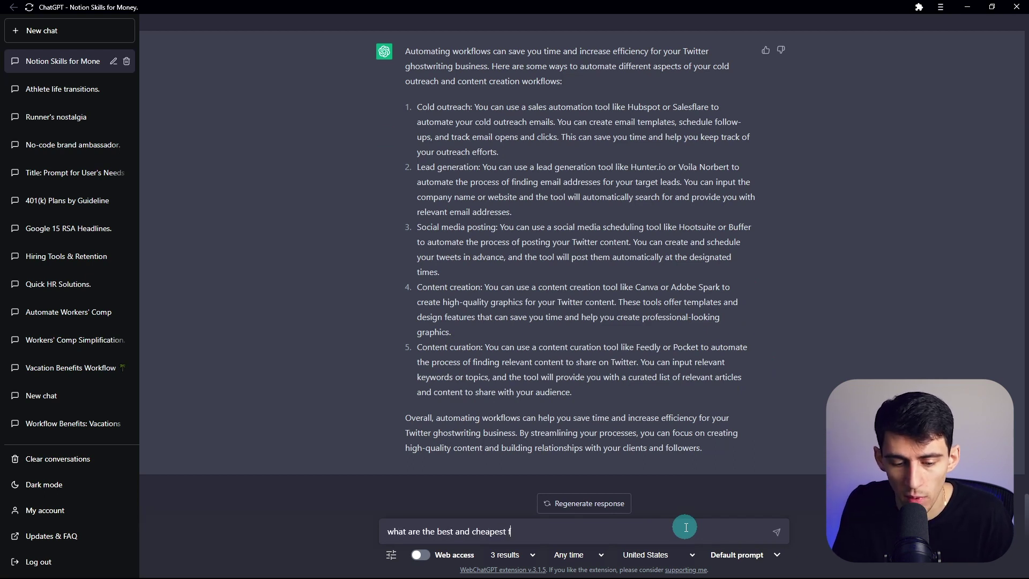
Ask for the best and cheapest ways of outsourcing team members to do this company's work.
key("ctrl+BackSpace")
type("ways of")
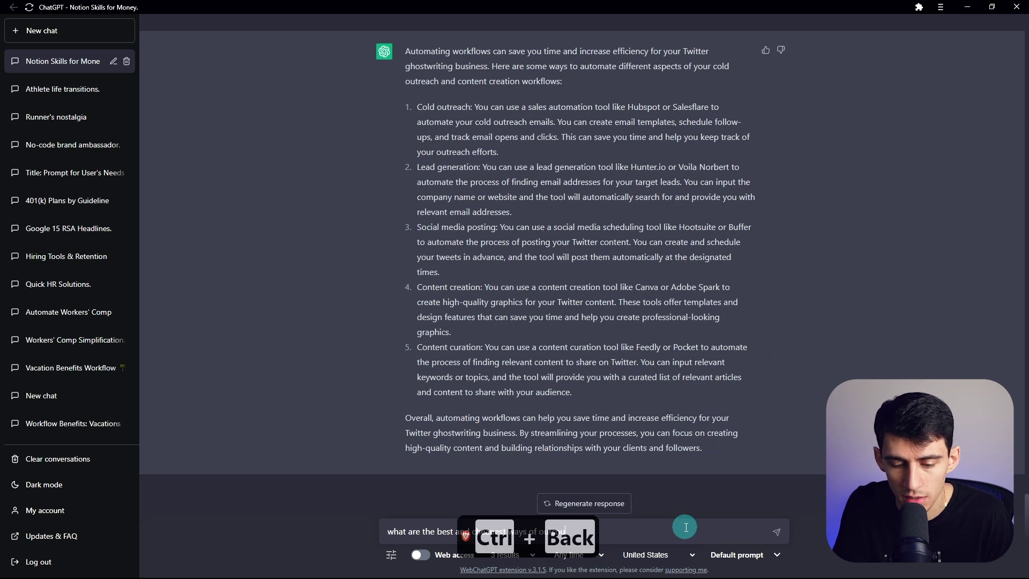
type(" outsourcing team members to do ")
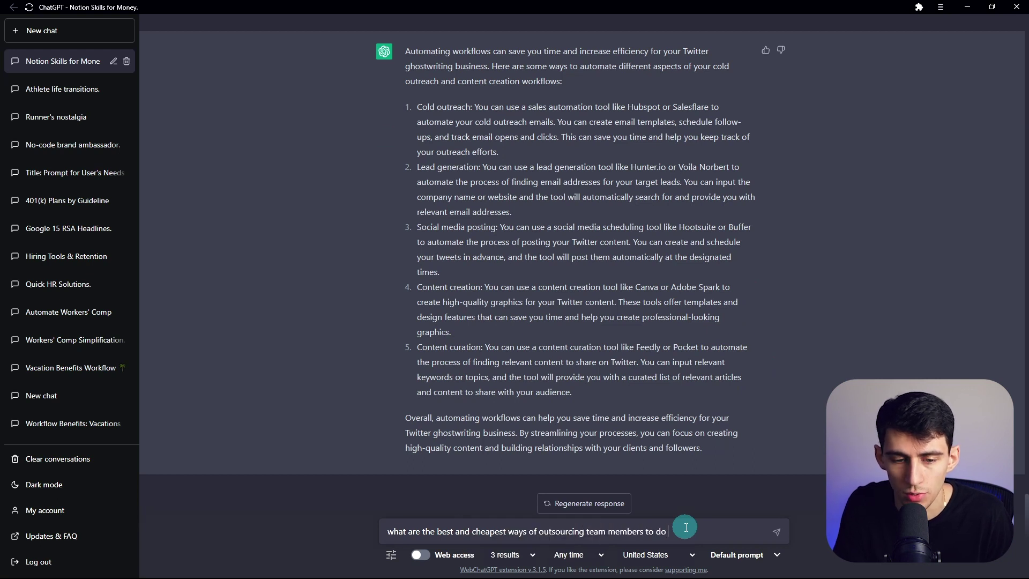
type("the work for this ")
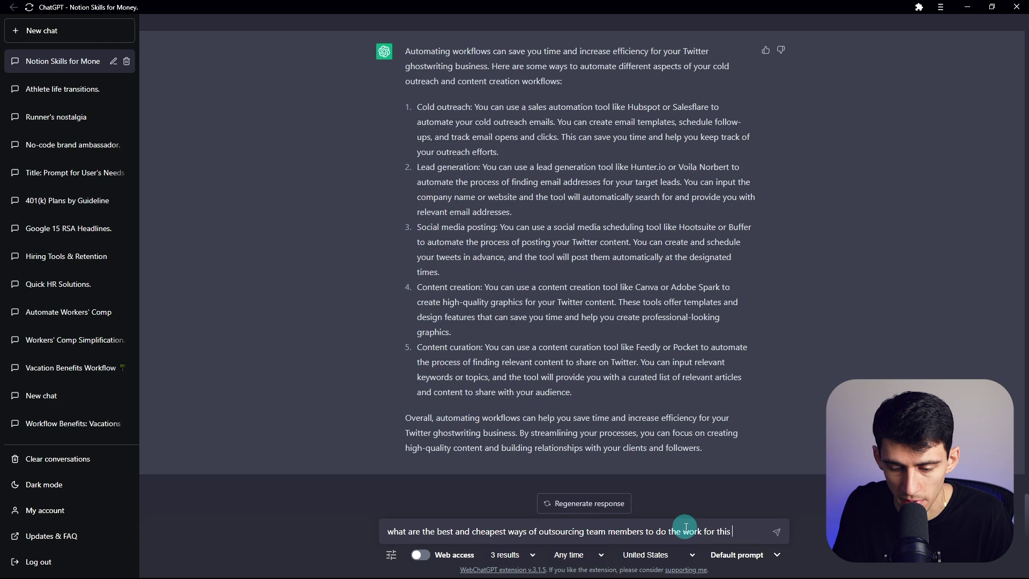
type("company")
key("Return")
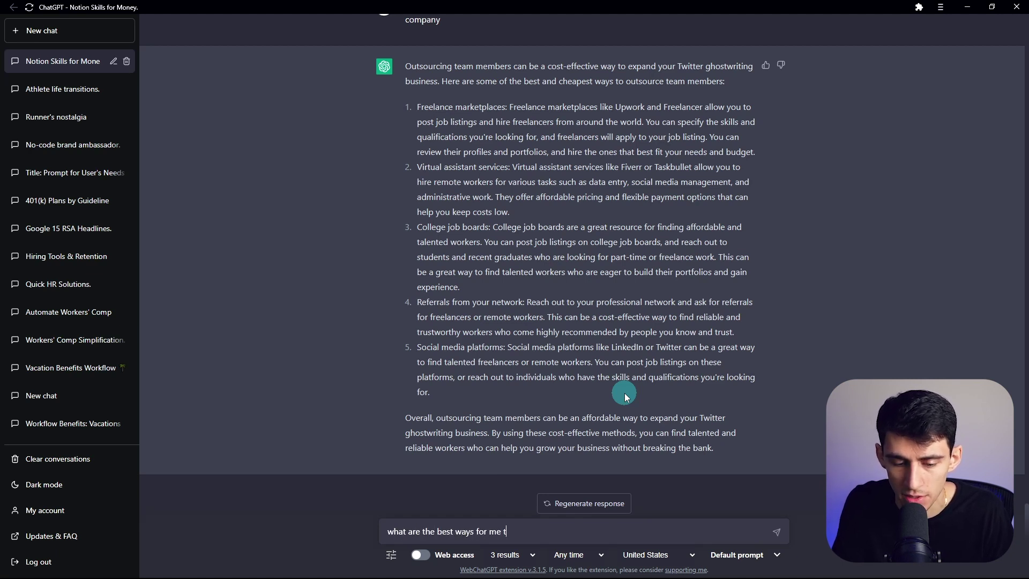
Request a simple, effective, tangible framework for judging whether possible employees suit the job.
type("o properly det")
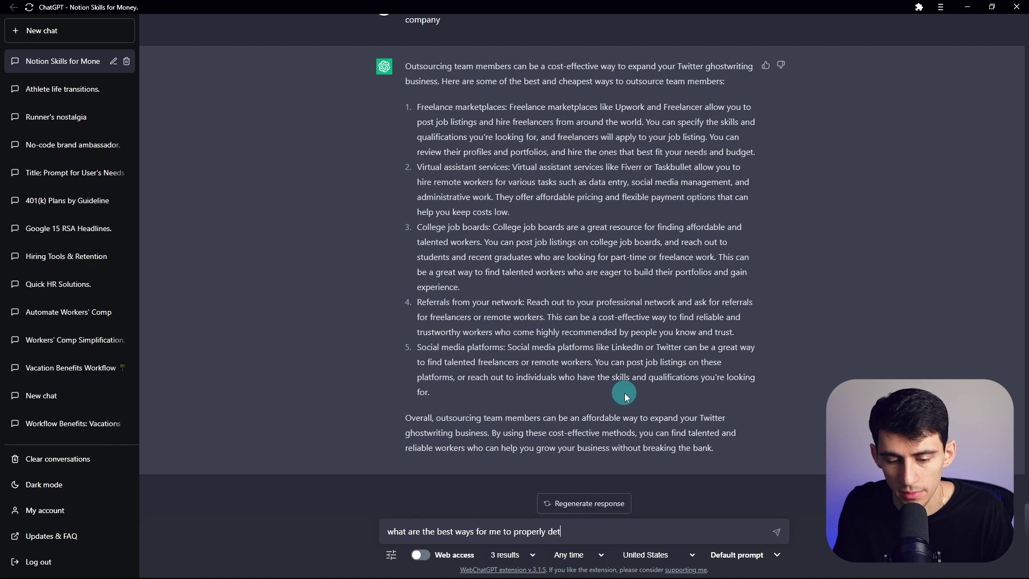
type("ermine whether ")
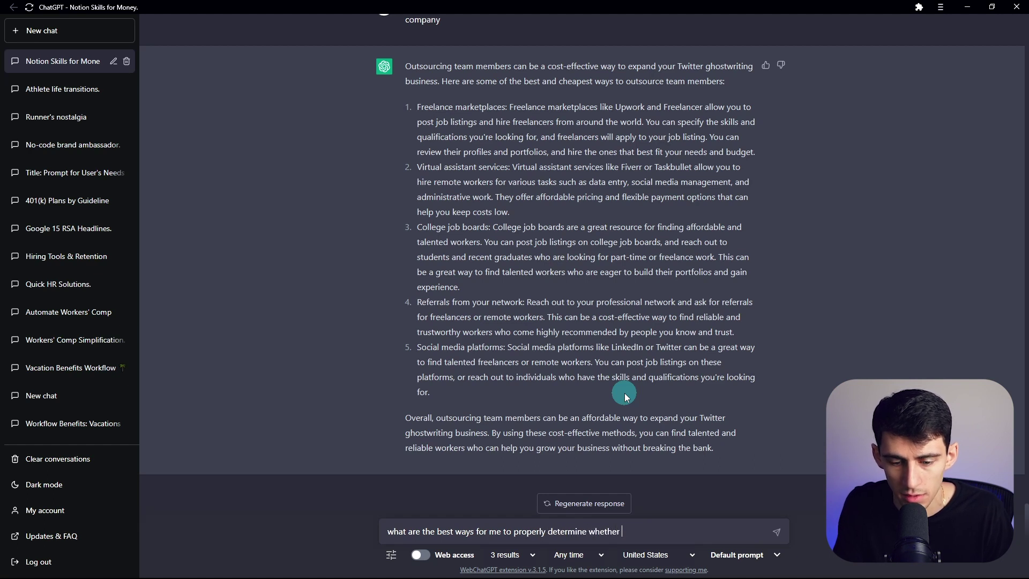
type("these possible eml")
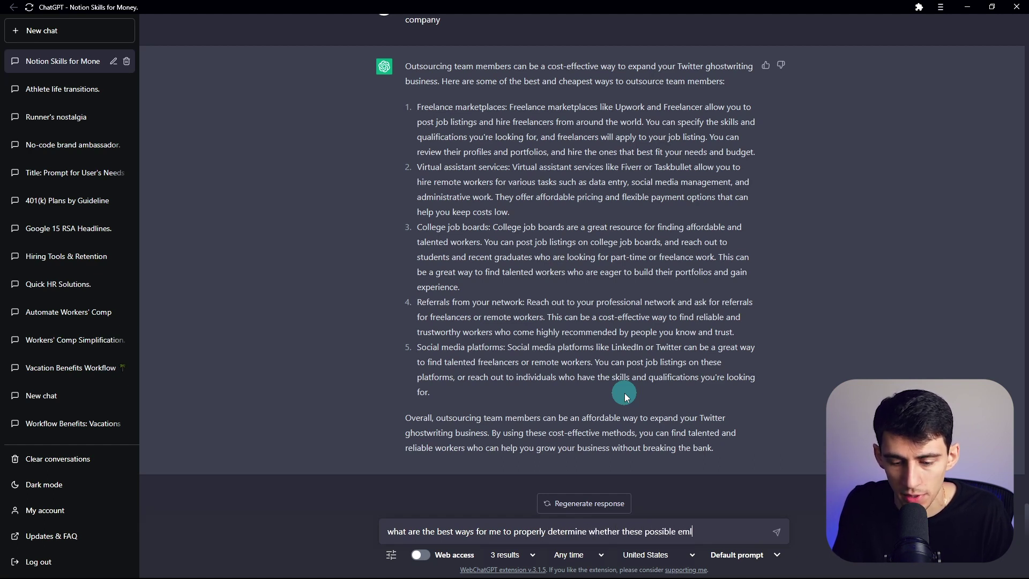
key("BackSpace")
type("ployees will be right for the job? Give me a simple")
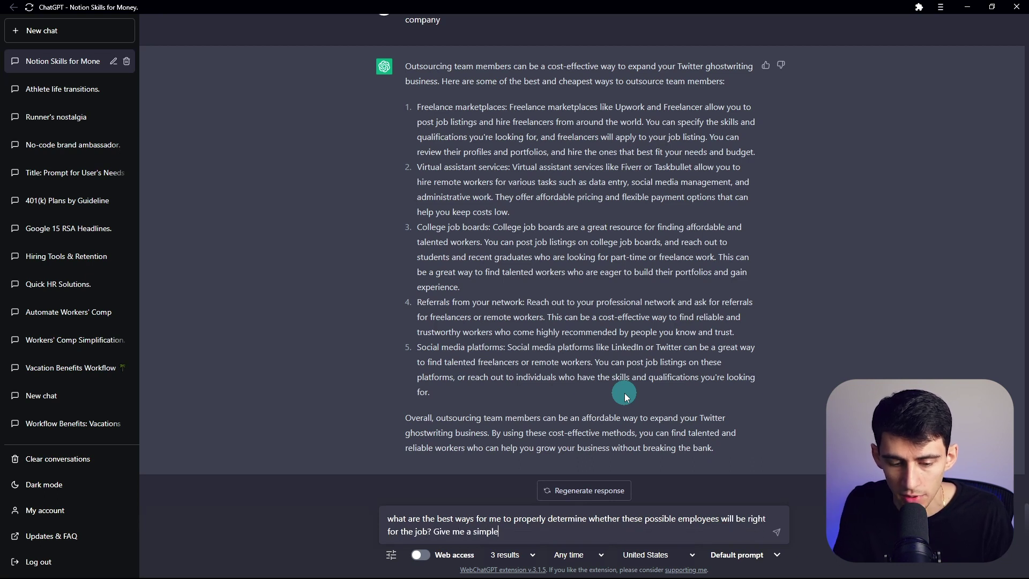
type(" and effective but tan")
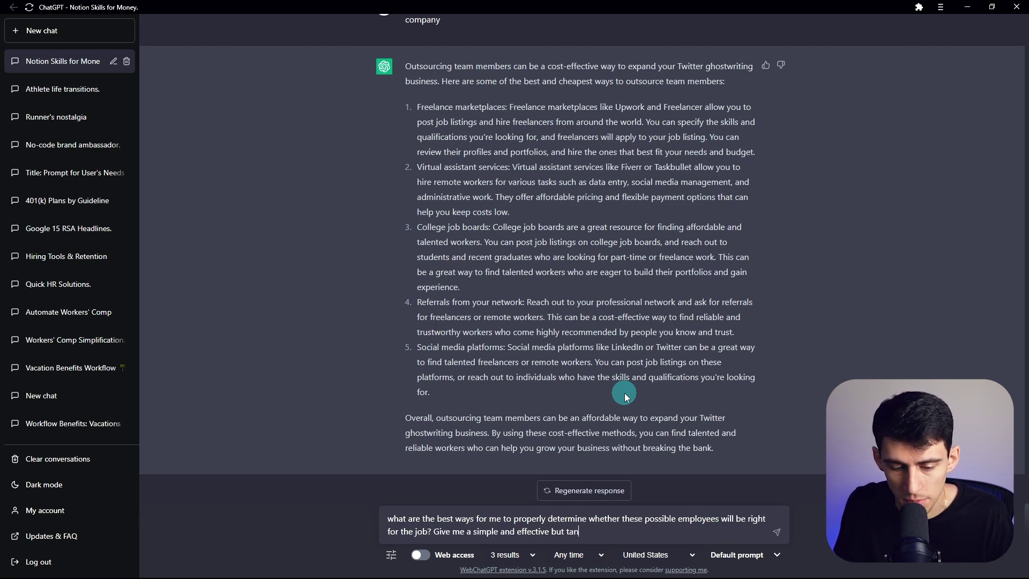
type("gible framework")
key("Return")
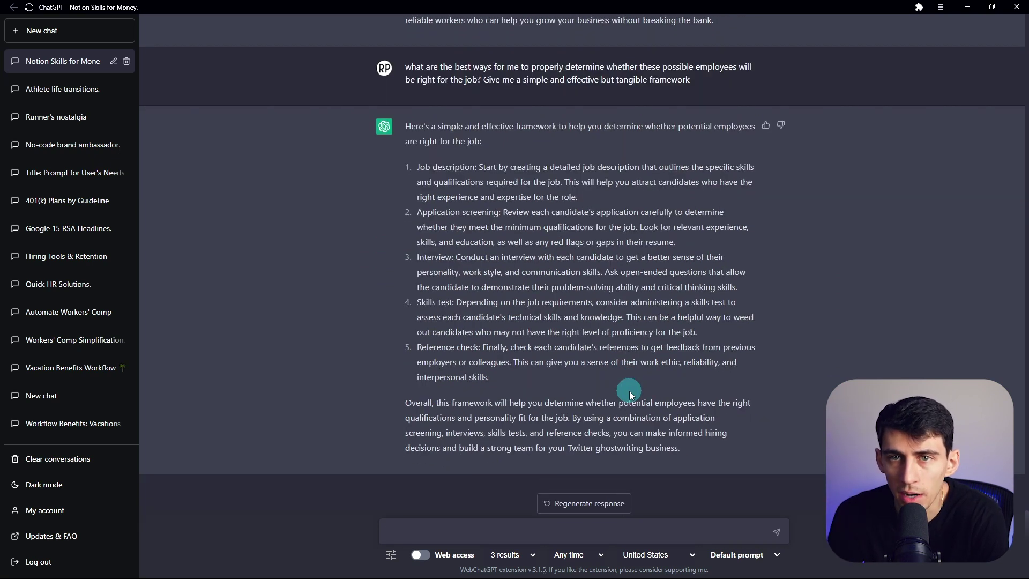
Highlight the Job description step of the framework and begin a new message.
triple_click(447, 183)
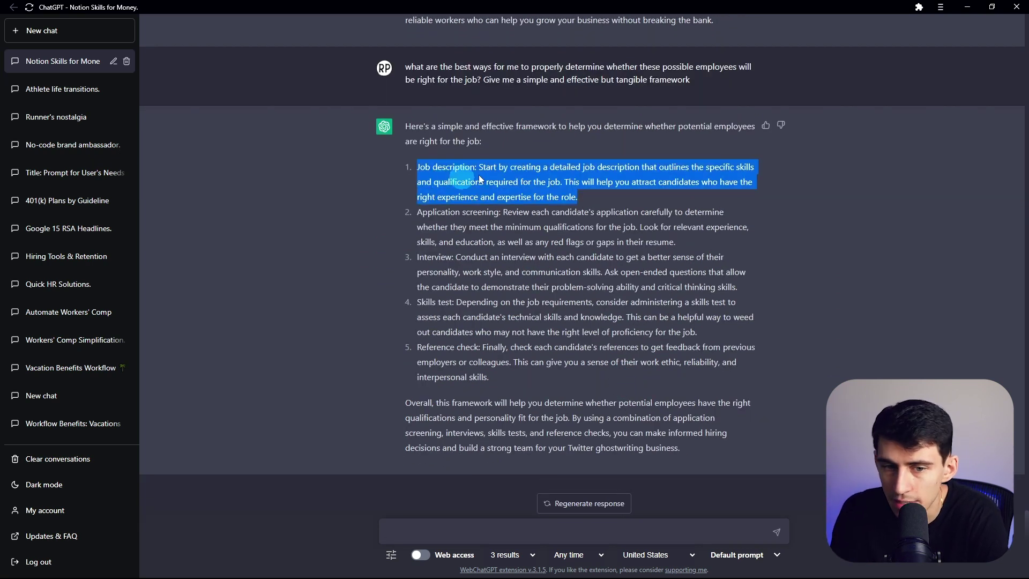
left_click(606, 535)
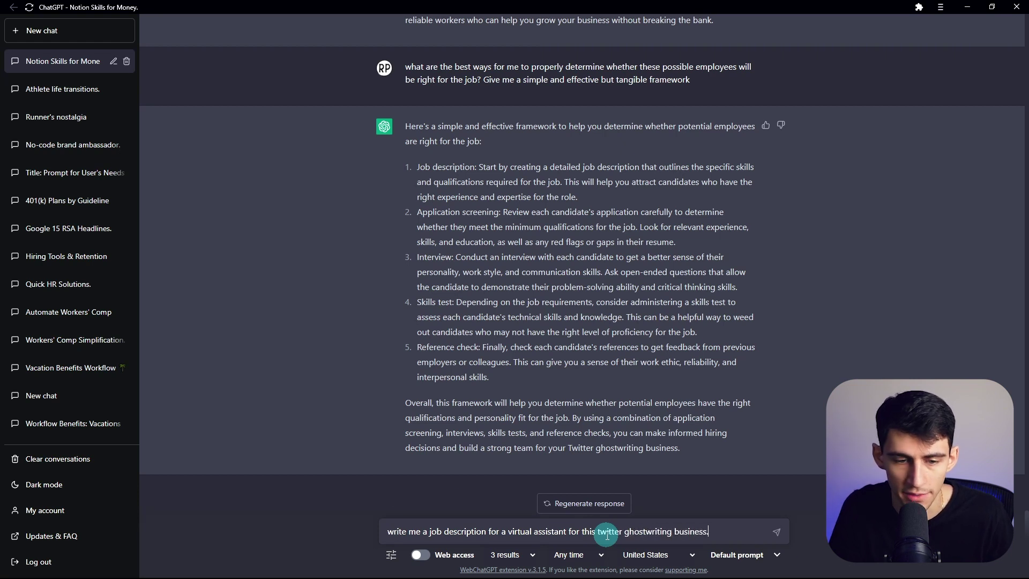
Send the request for a virtual assistant job description for the Twitter ghostwriting business.
key("Return")
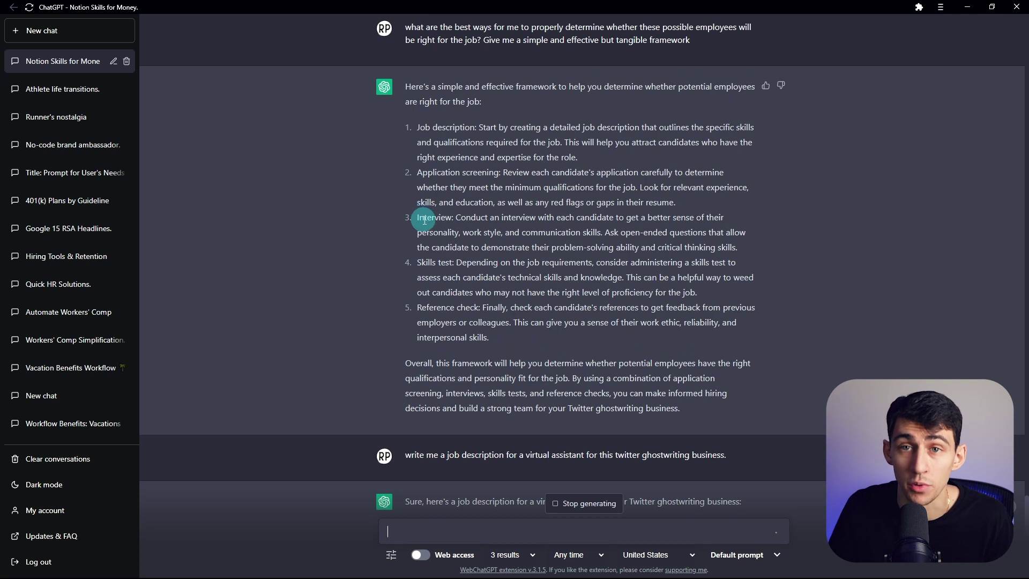